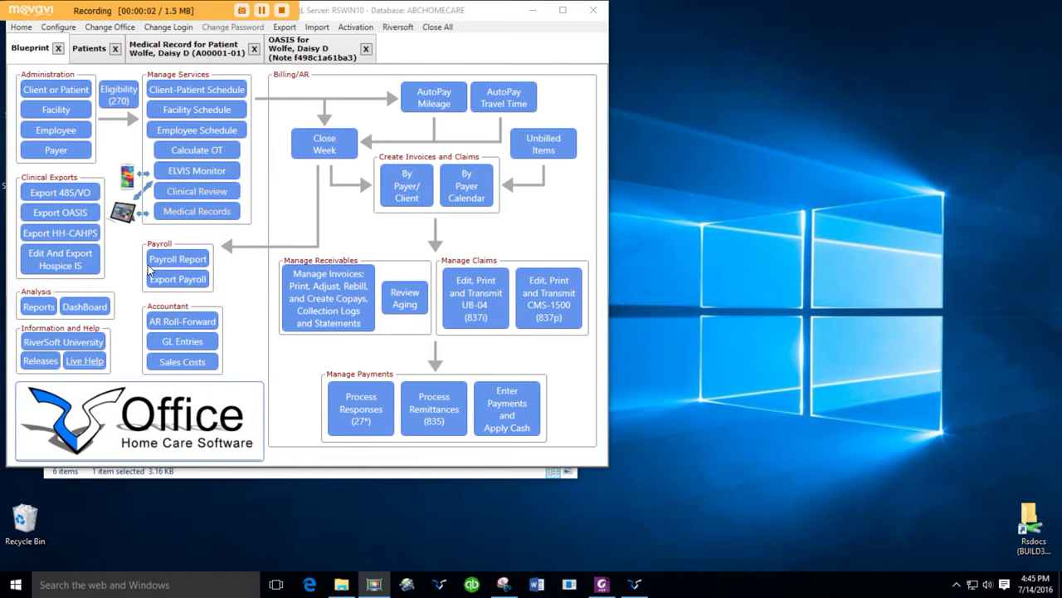
Step: Open the Export CMS OASIS screen from Clinical Exports on the Blueprint
left_click(58, 214)
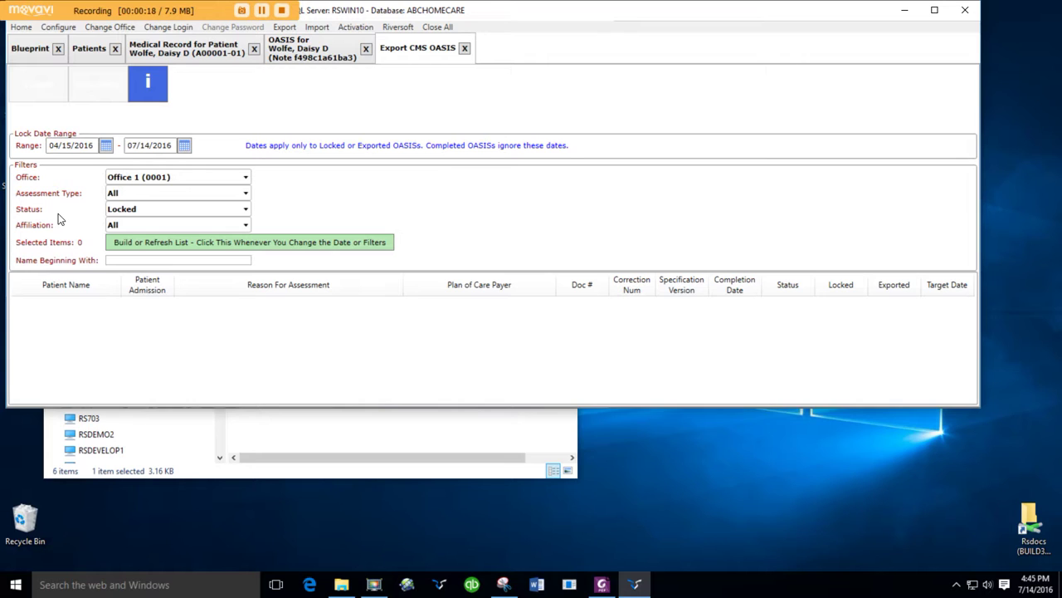
Step: View the OASIS export help document in Foxit PhantomPDF, then close it
left_click(150, 86)
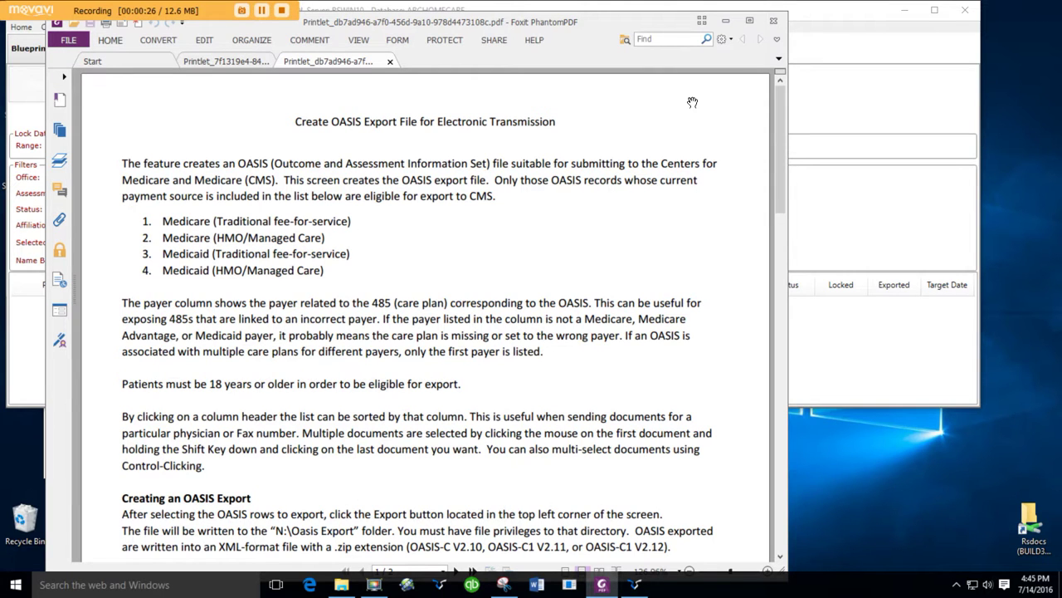
left_click(773, 20)
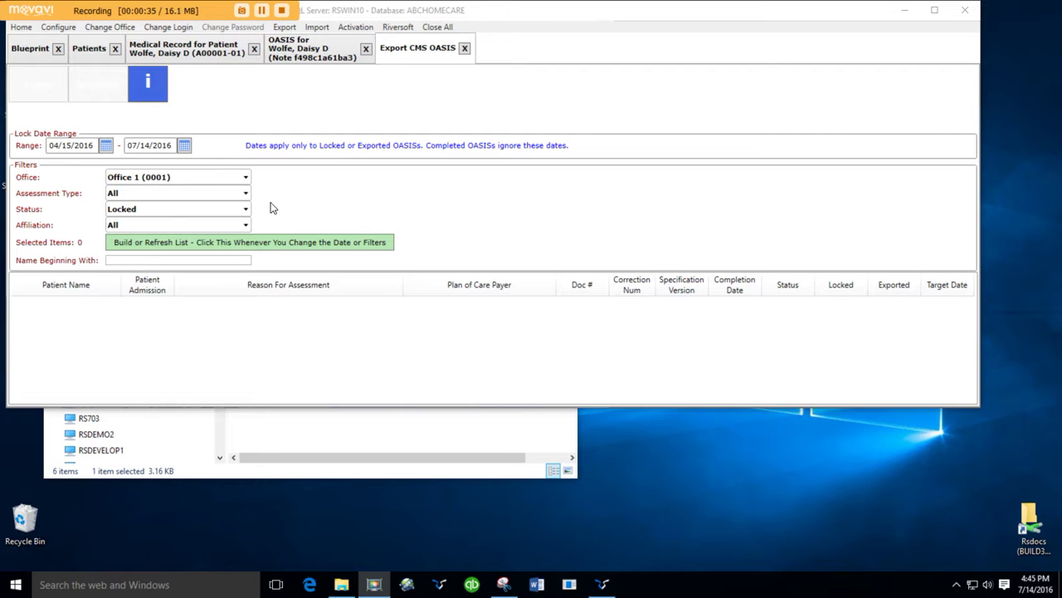
Step: Keep Assessment Type at All and build the Locked list, showing one Start of Care OASIS
left_click(166, 193)
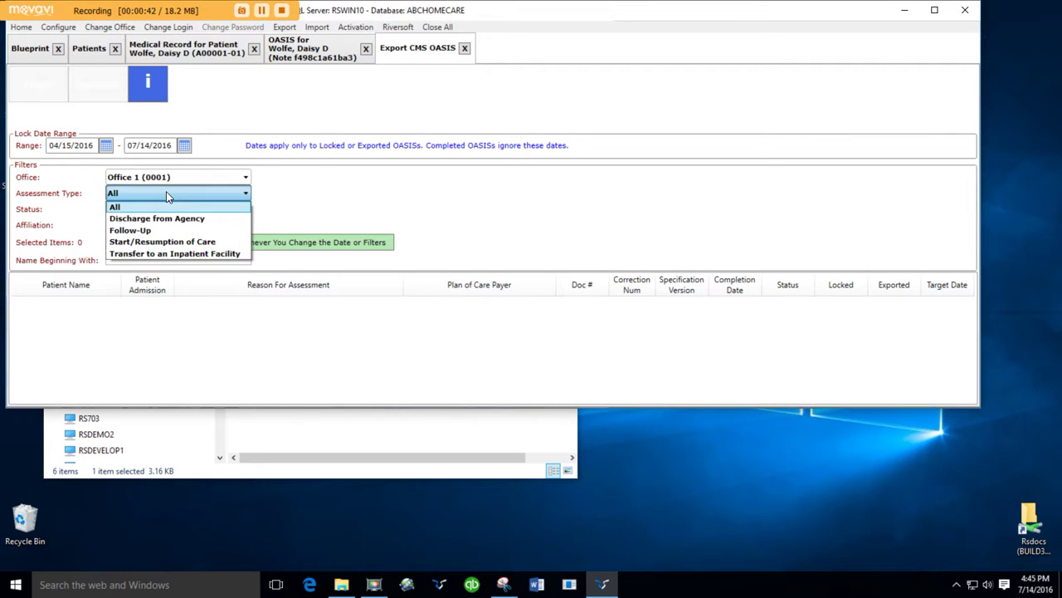
left_click(74, 206)
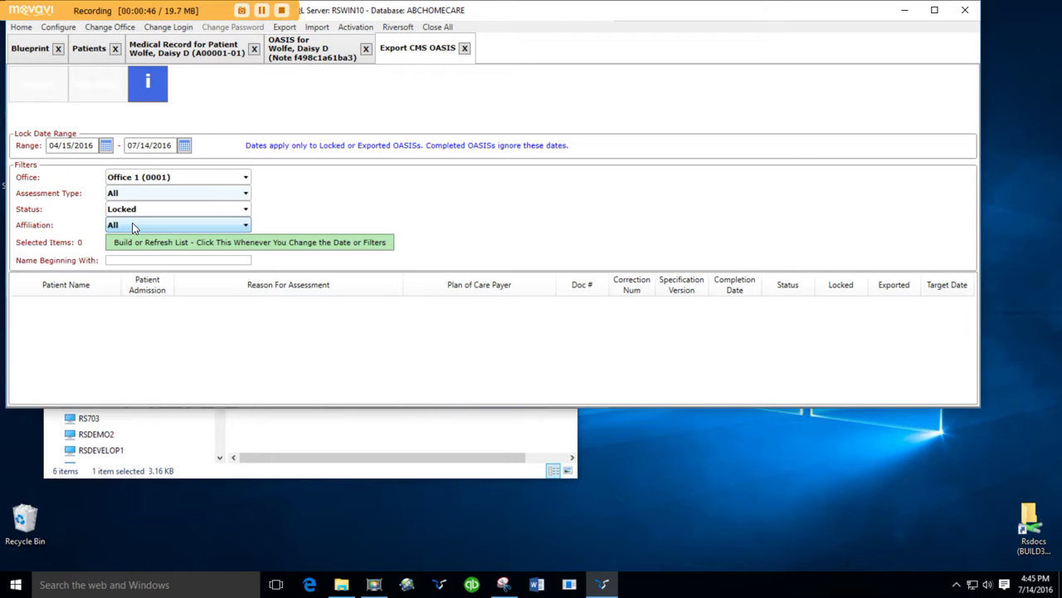
left_click(154, 242)
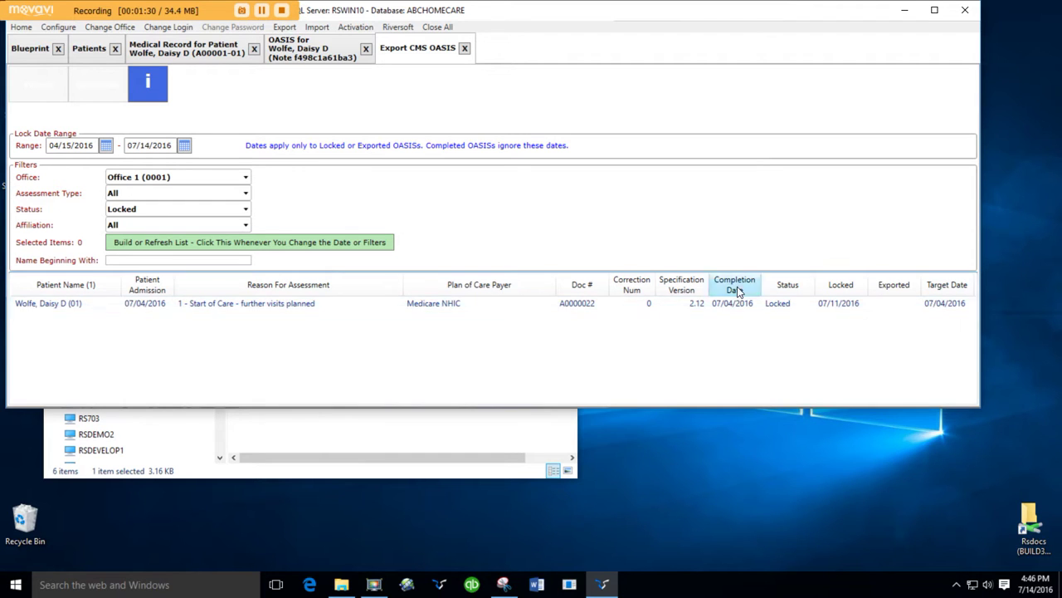
Step: Export the patient's locked Start of Care OASIS to a zip in the Oasis Export folder
left_click(335, 305)
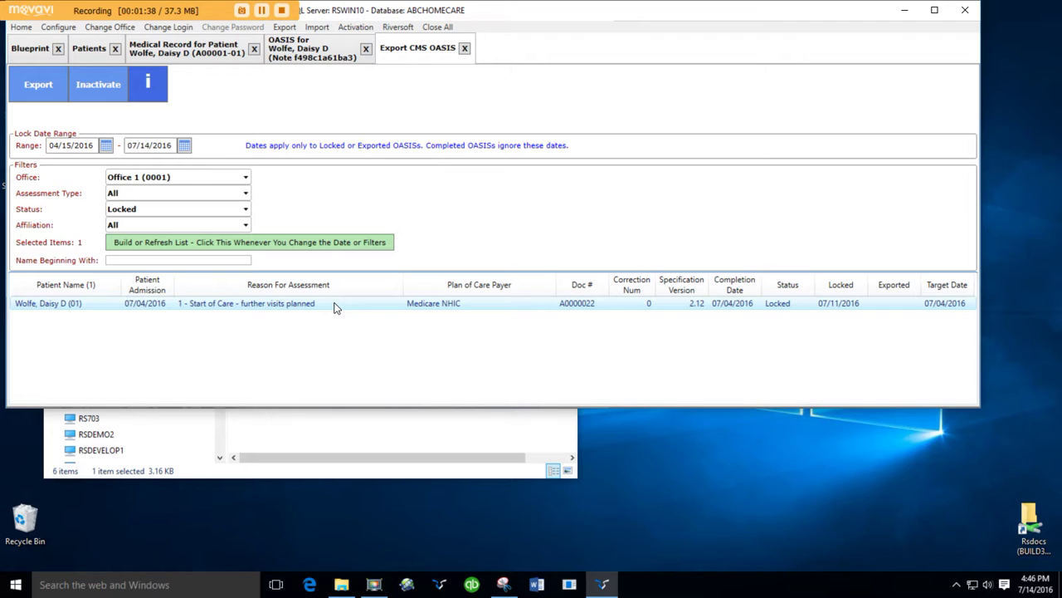
left_click(53, 96)
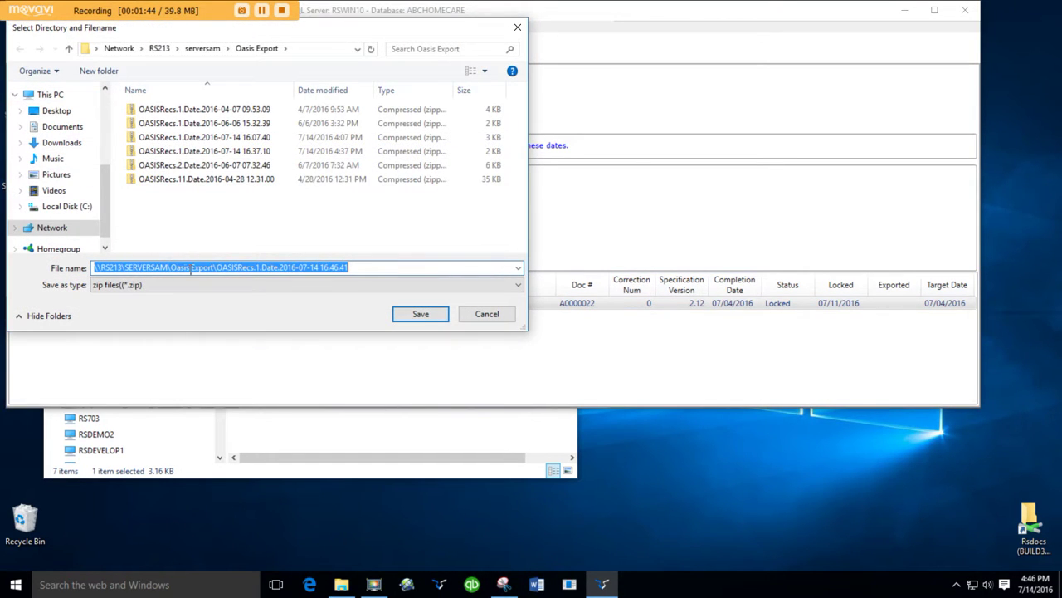
left_click(418, 314)
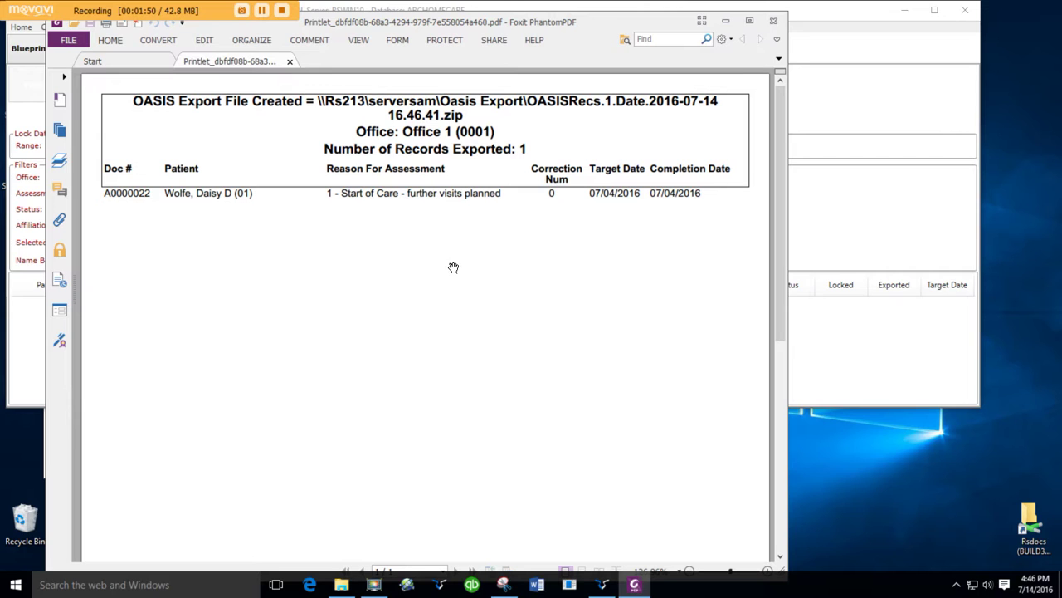
Step: Close the export report, check the new zip in the Oasis Export folder, and close it
left_click(773, 20)
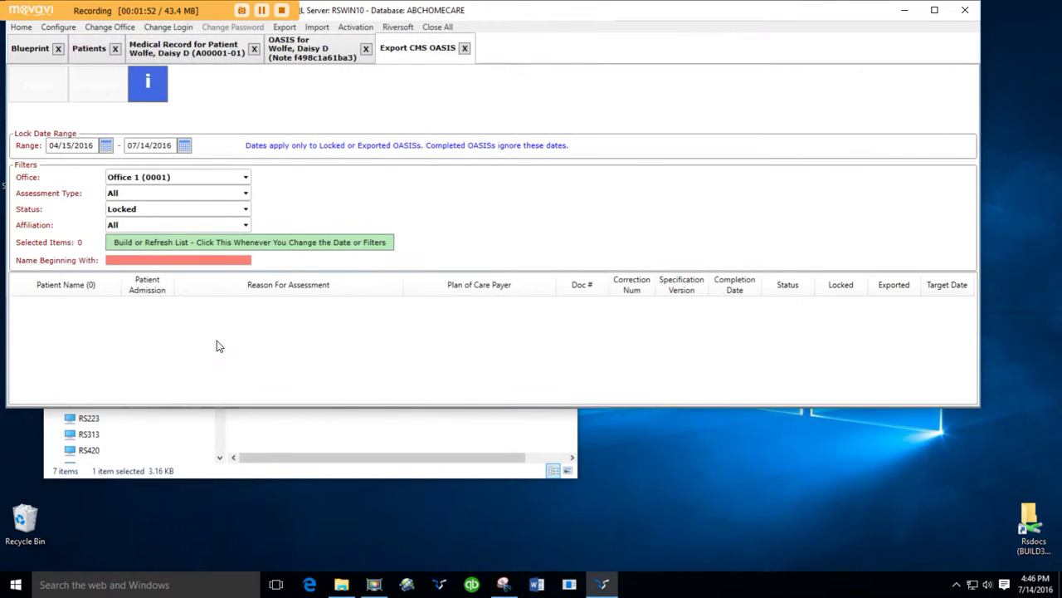
left_click(341, 584)
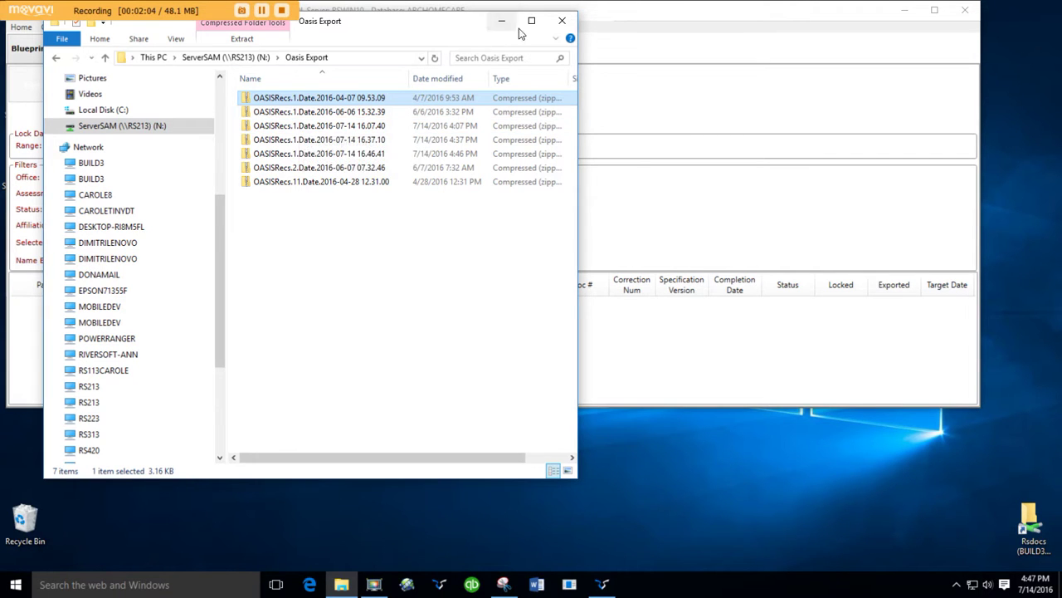
left_click(564, 22)
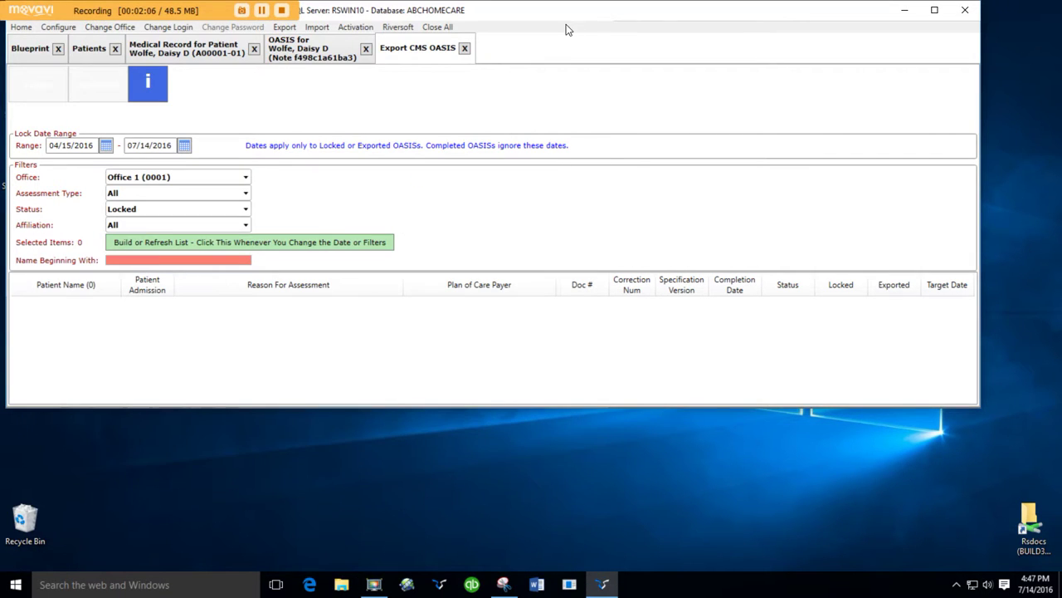
Step: Filter the list to Exported status, select the OASIS exported 07/14/2016, and view the export help
left_click(157, 212)
left_click(131, 234)
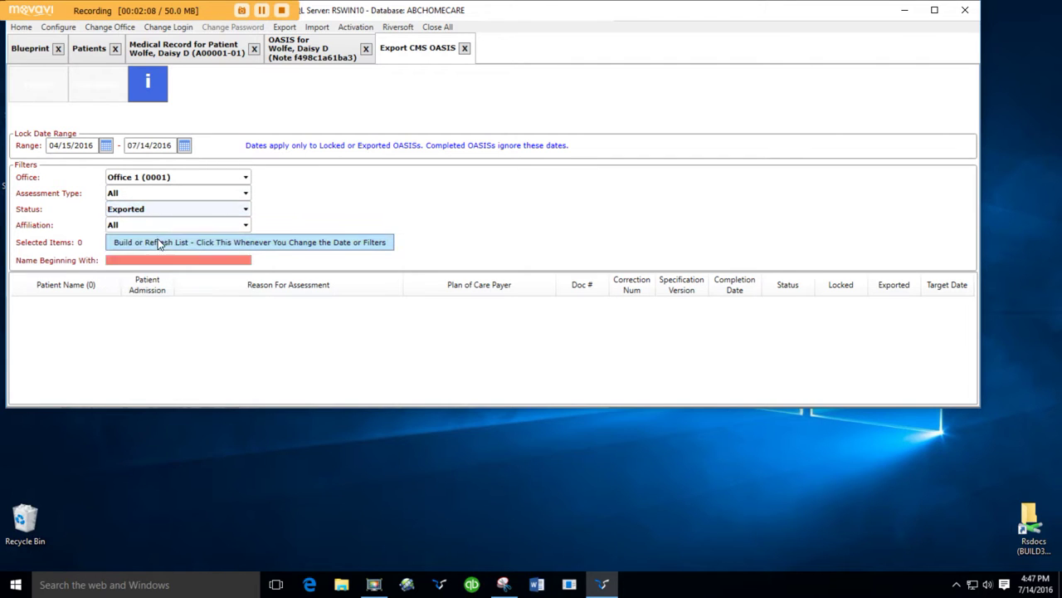
left_click(163, 242)
left_click(264, 306)
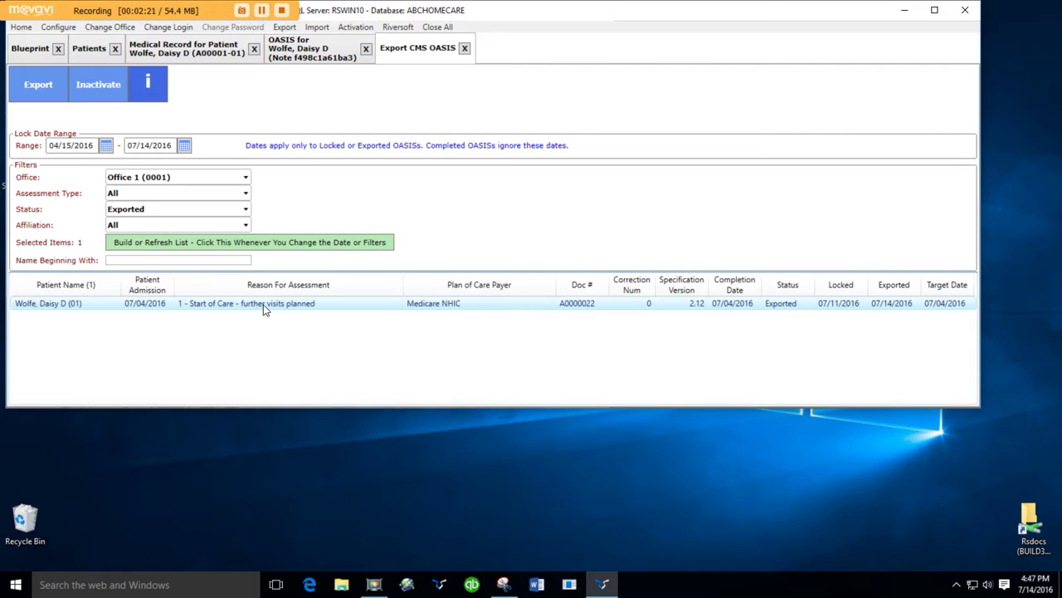
left_click(149, 87)
scroll(306, 357, "down", 5)
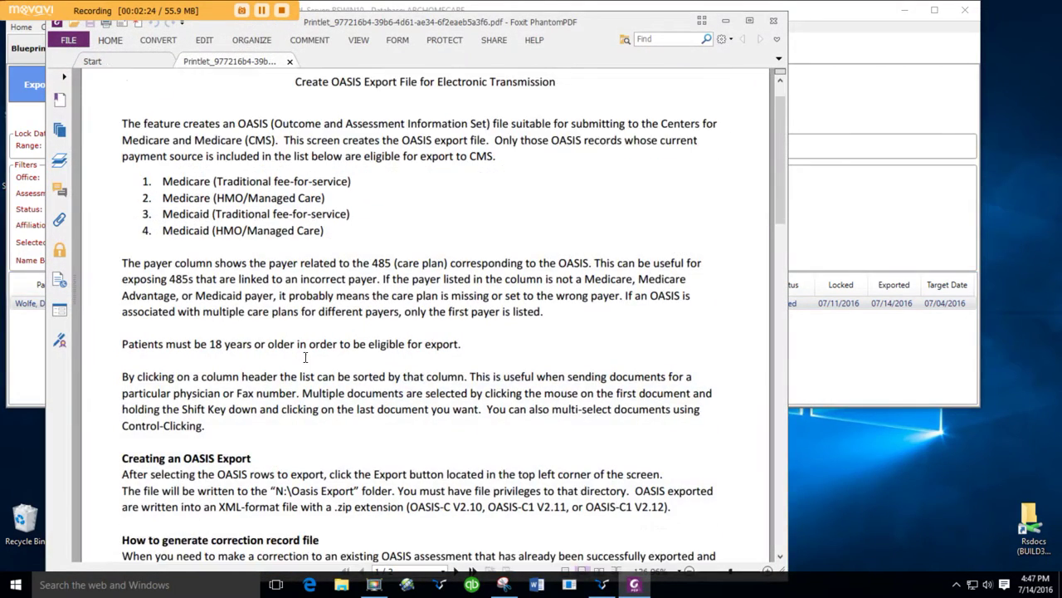
scroll(306, 357, "down", 3)
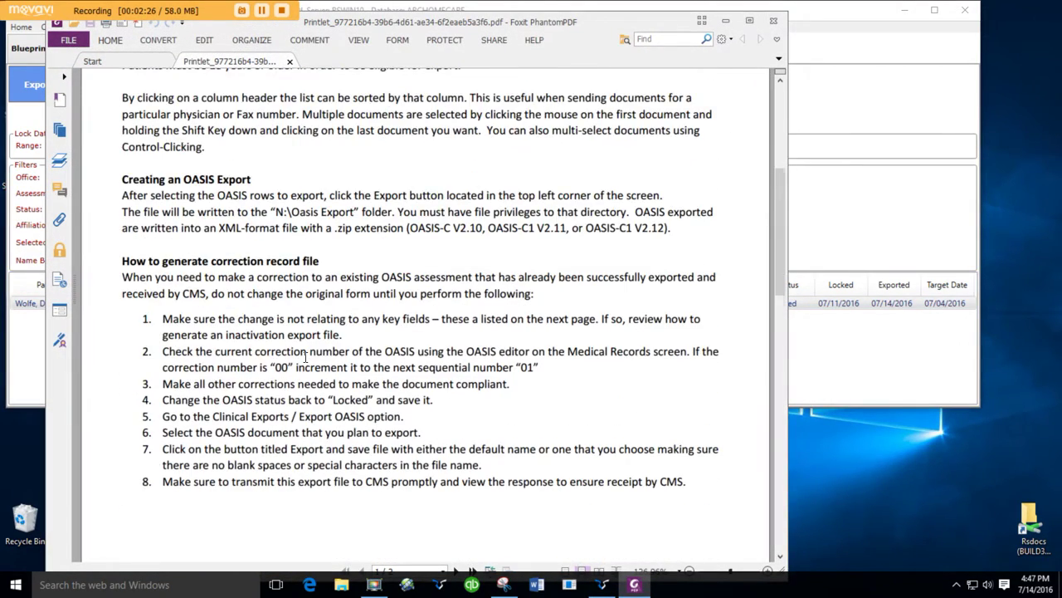
scroll(306, 357, "down", 2)
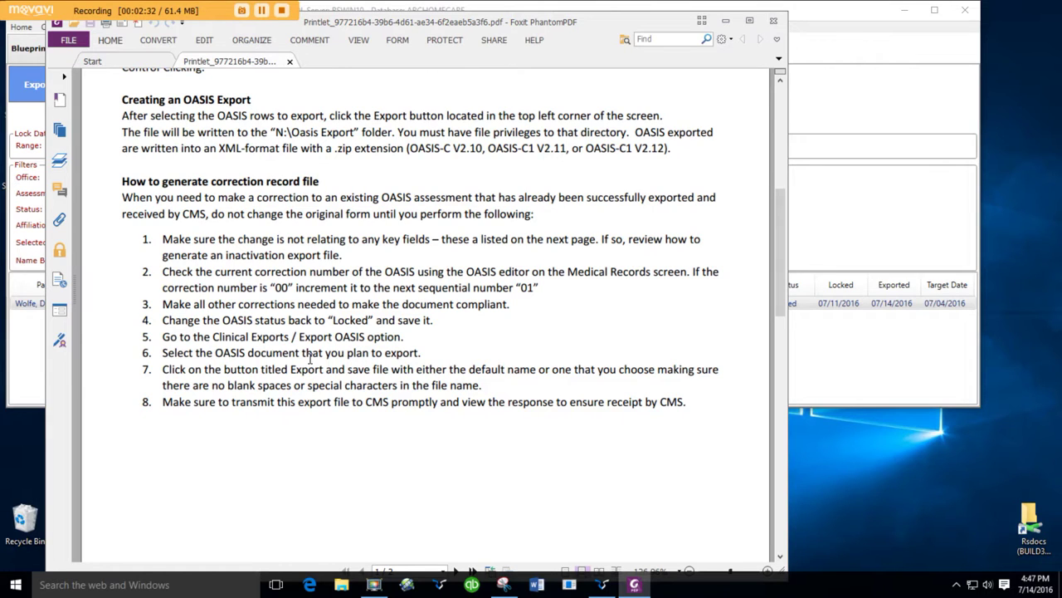
scroll(310, 357, "down", 9)
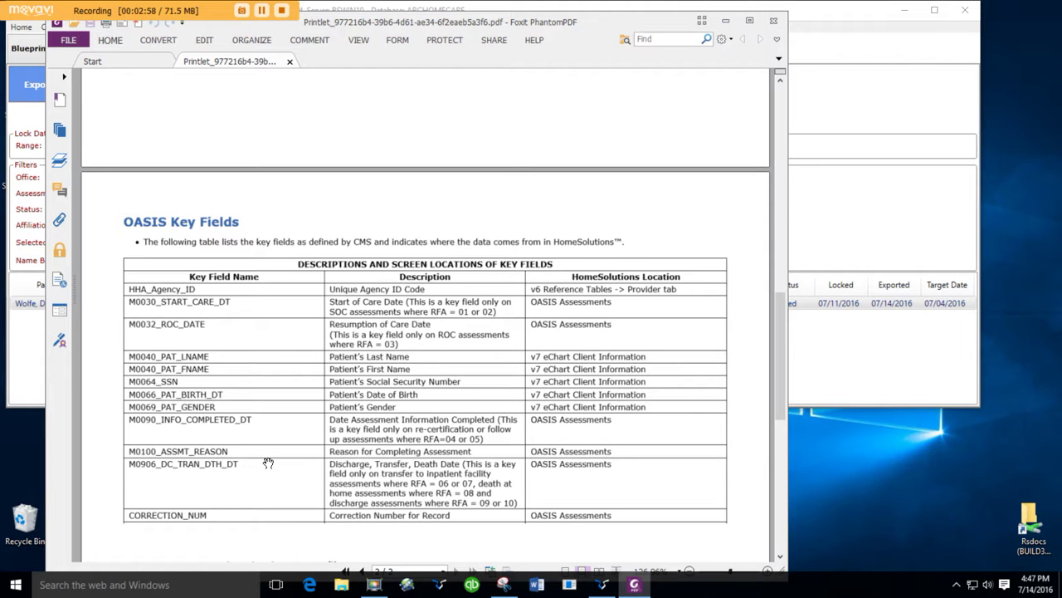
Step: Minimize the Foxit help document and switch to the patient's medical record
scroll(265, 465, "up", 5)
scroll(268, 463, "up", 1)
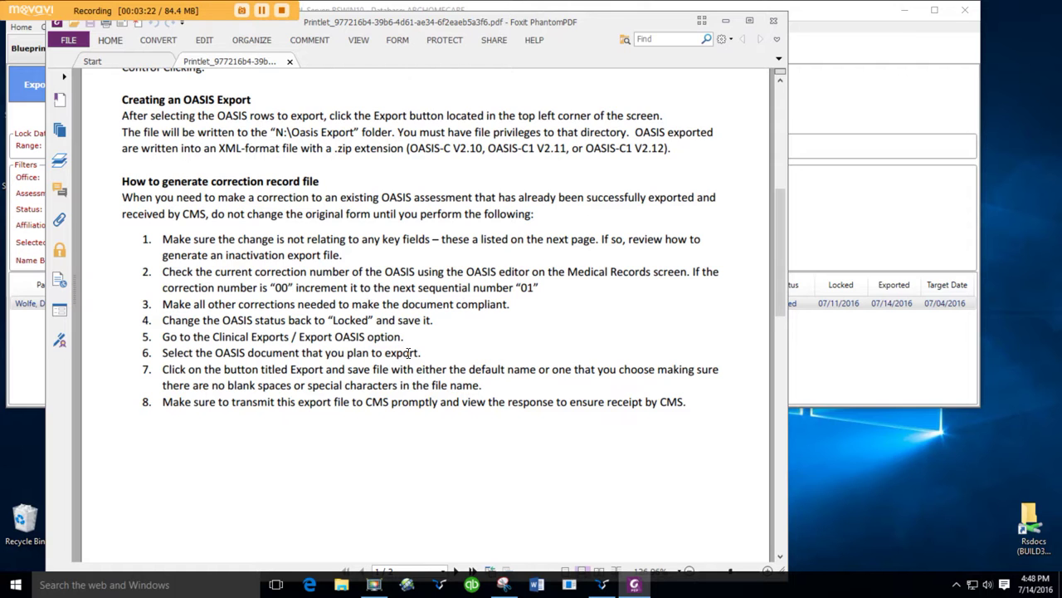
left_click(725, 20)
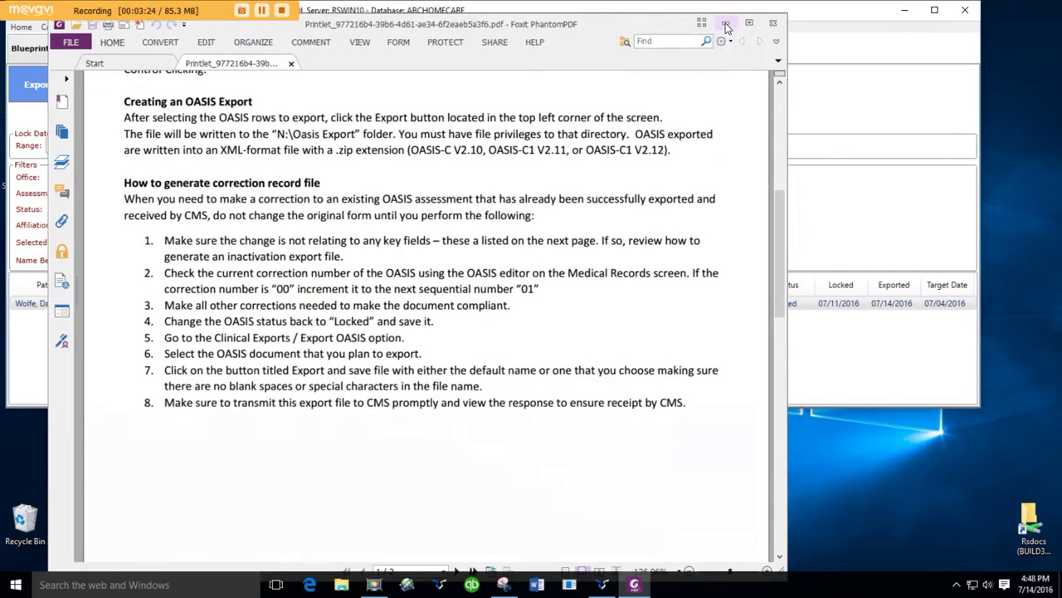
left_click(187, 55)
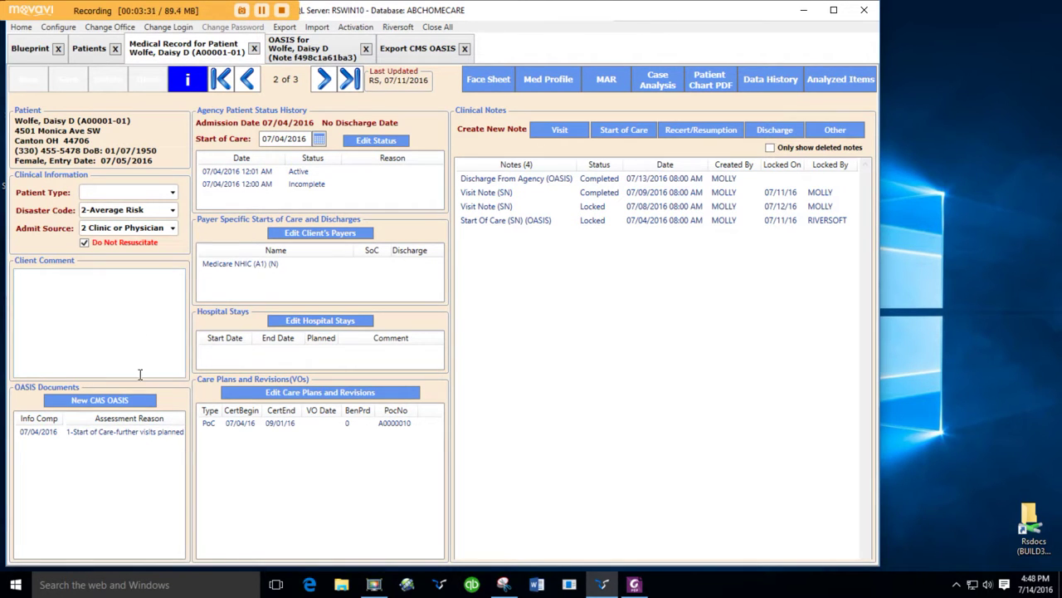
Step: Open the patient's Start of Care OASIS and change its status from Locked to Completed
double_click(120, 431)
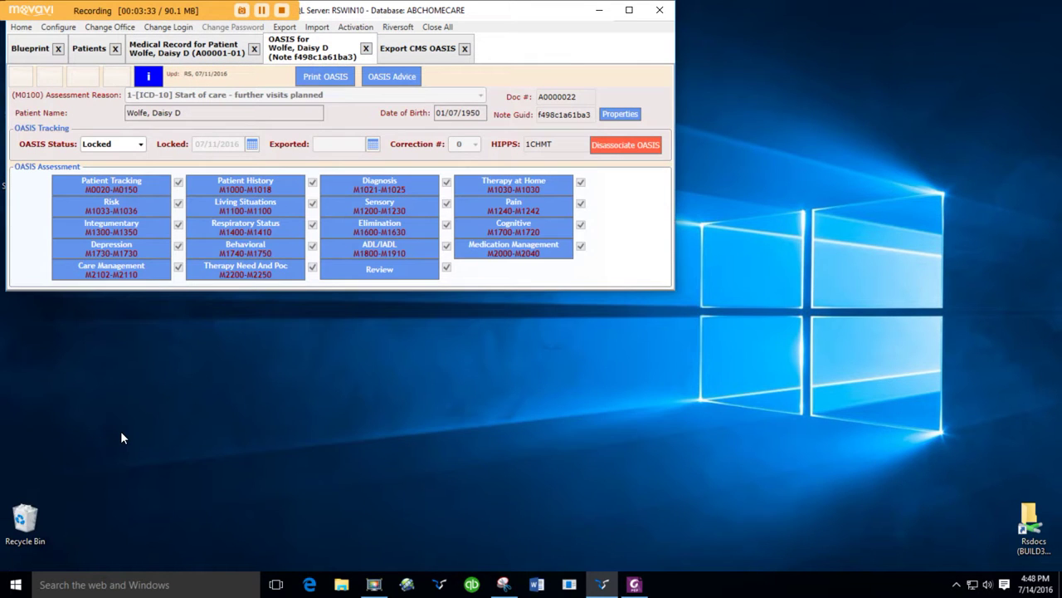
left_click(142, 145)
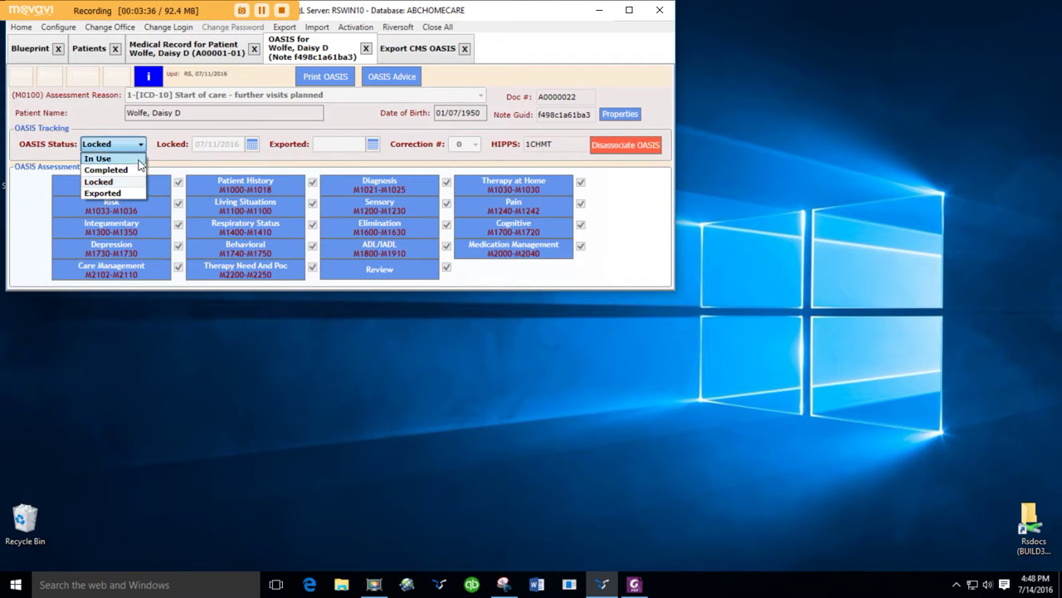
left_click(136, 169)
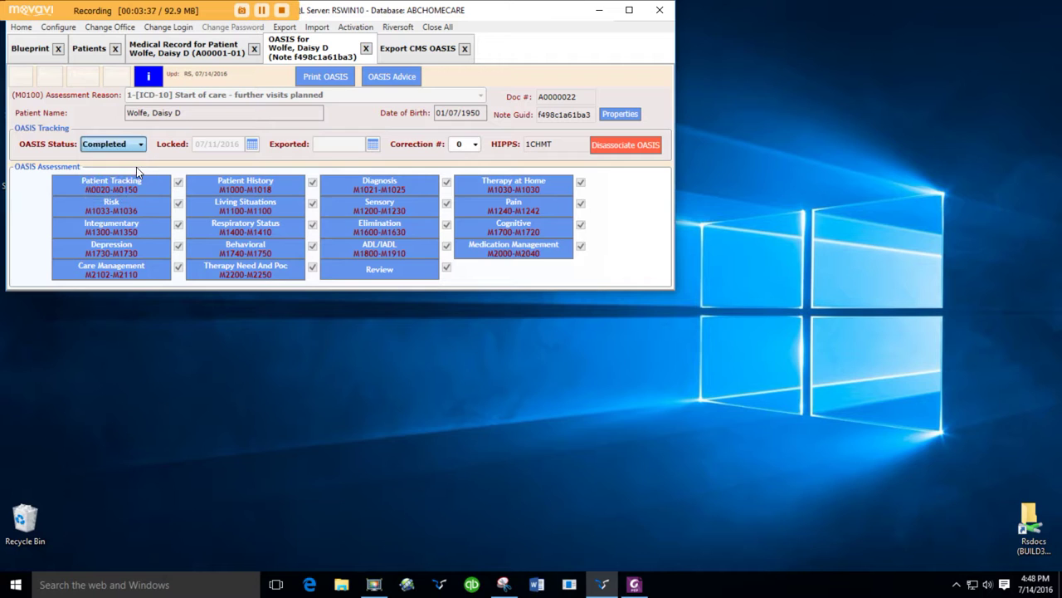
left_click(476, 145)
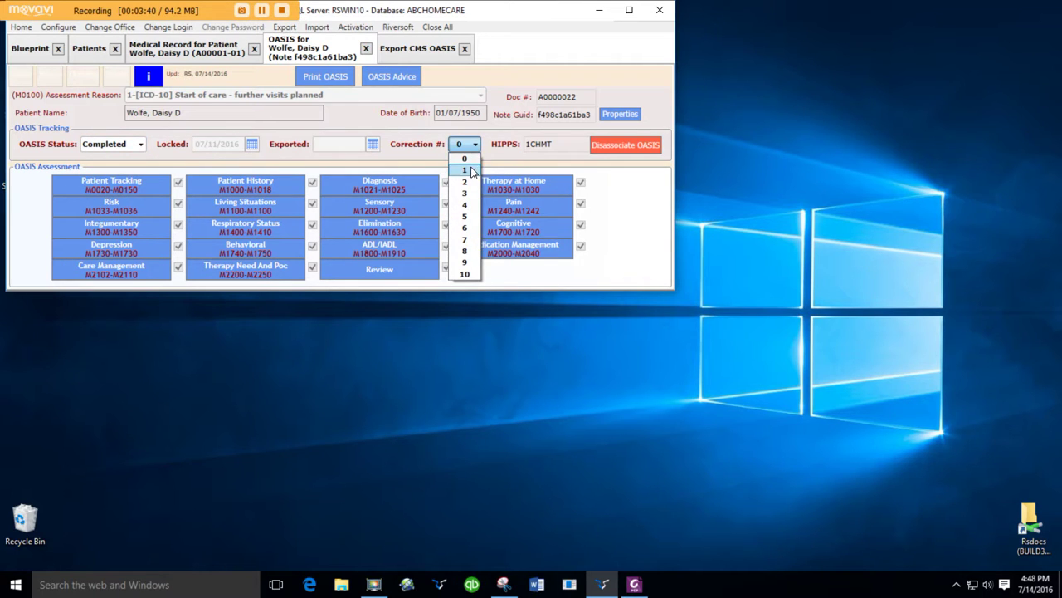
Step: Set Correction # to 1, save, and return the OASIS status to In Use
left_click(470, 171)
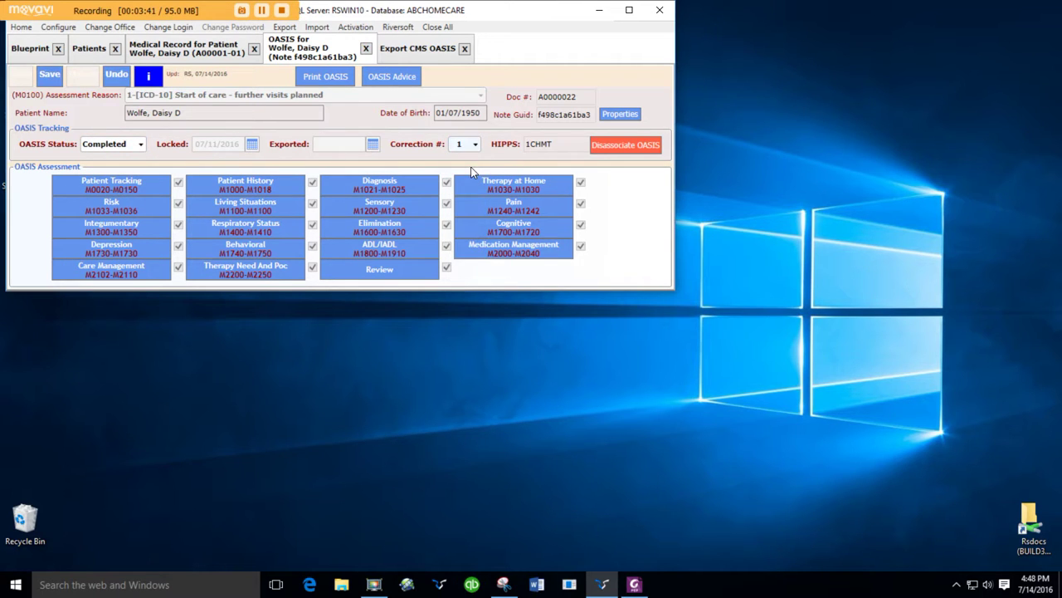
left_click(53, 77)
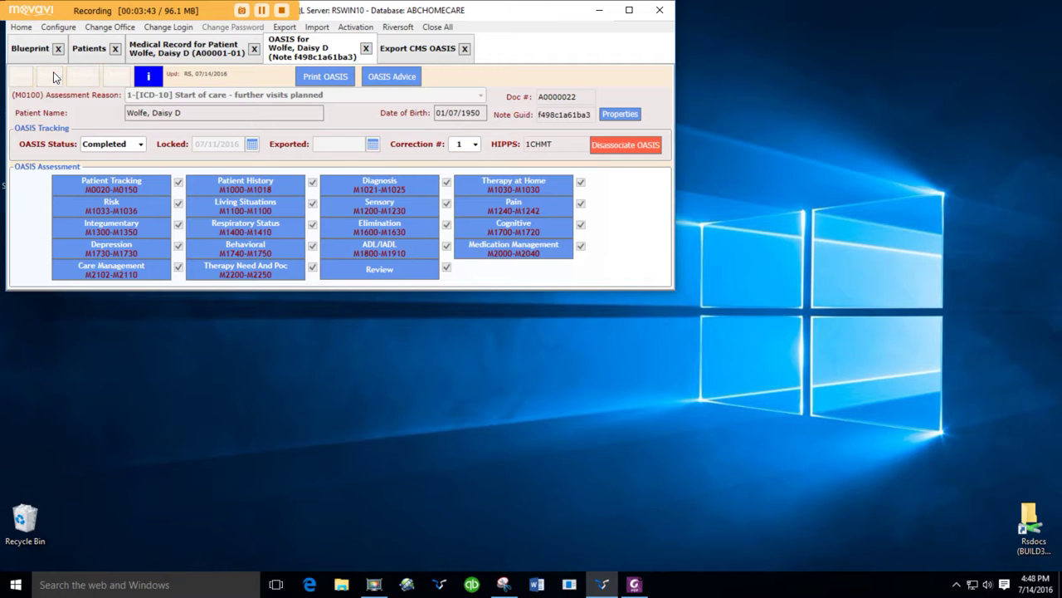
left_click(141, 147)
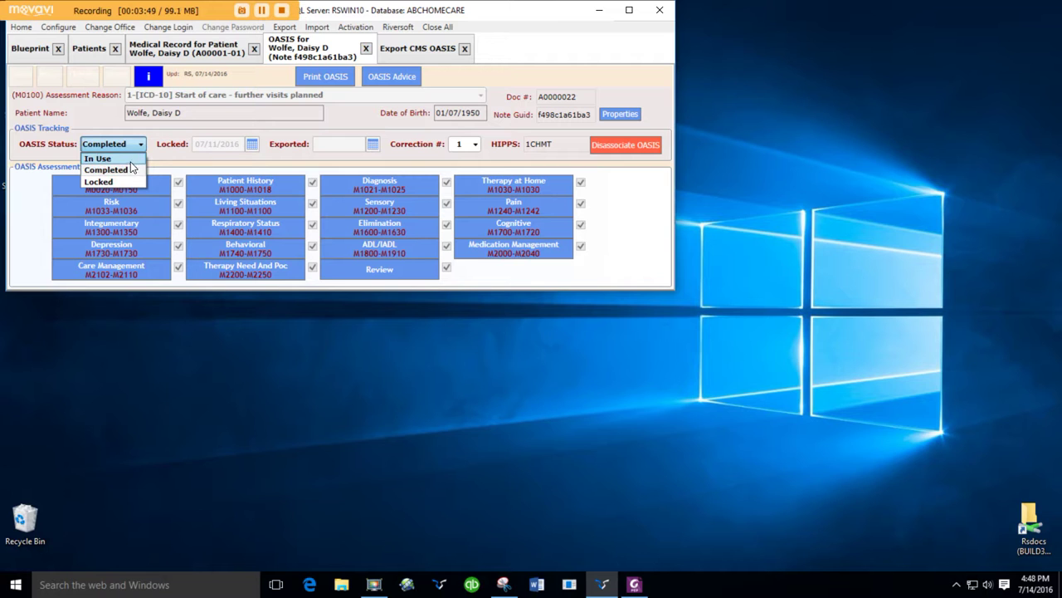
left_click(130, 158)
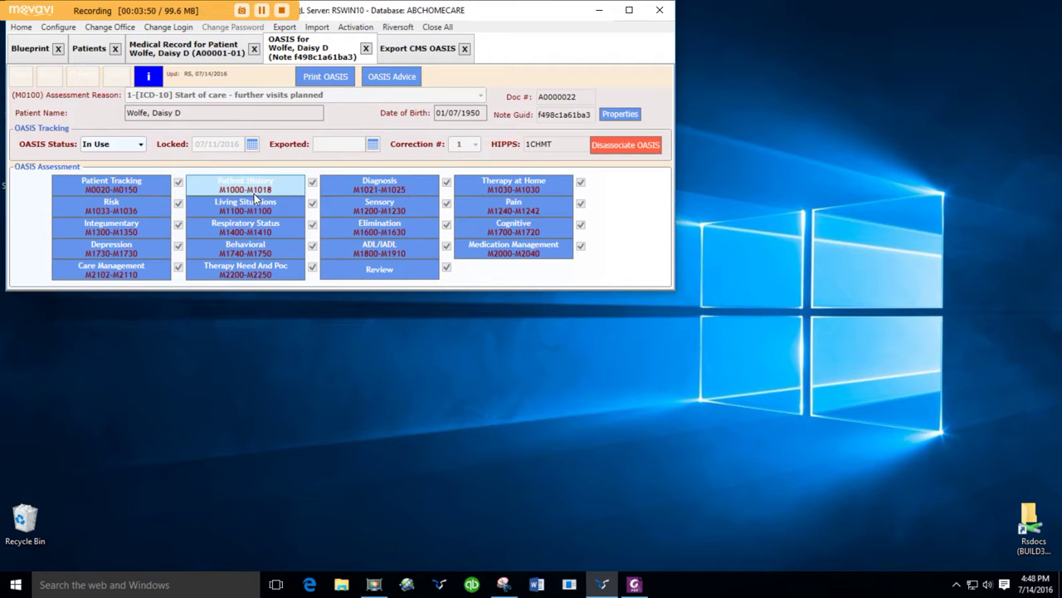
Step: Change Sensory M1200 vision to 1, partially impaired, and save the assessment
left_click(364, 212)
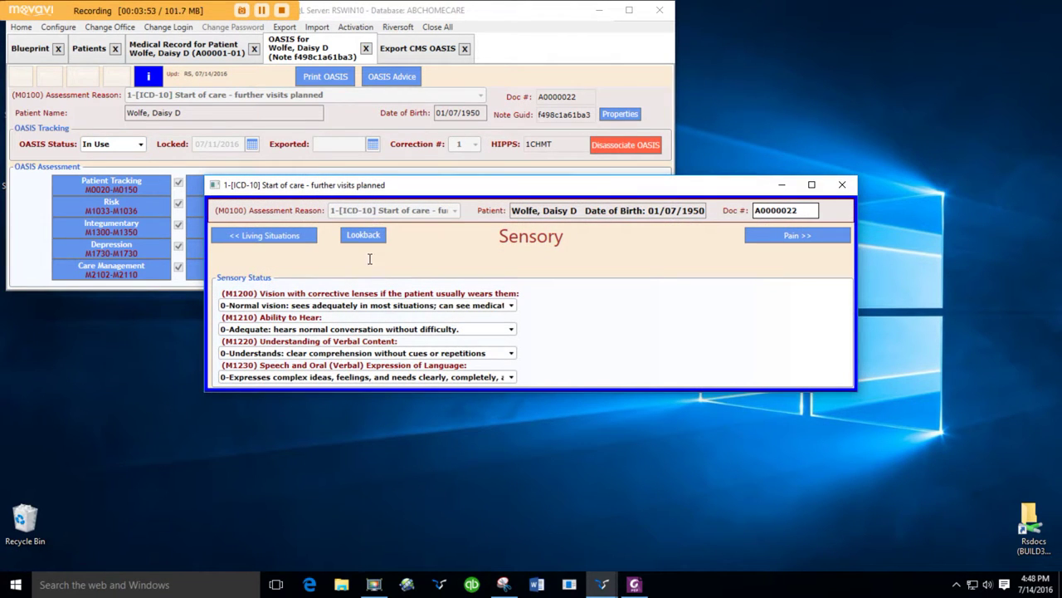
left_click(512, 306)
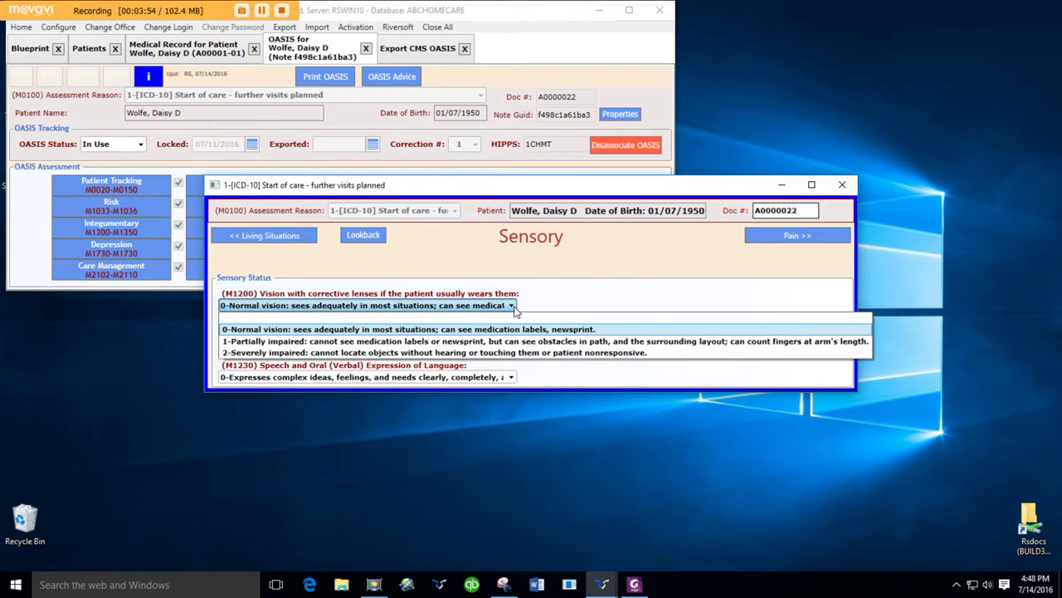
left_click(461, 342)
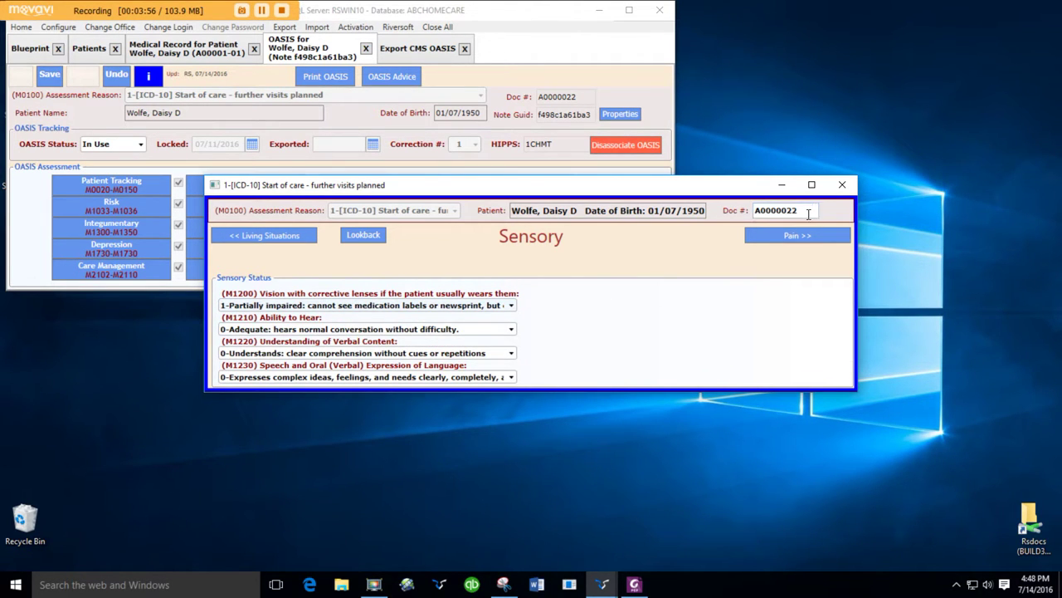
left_click(843, 184)
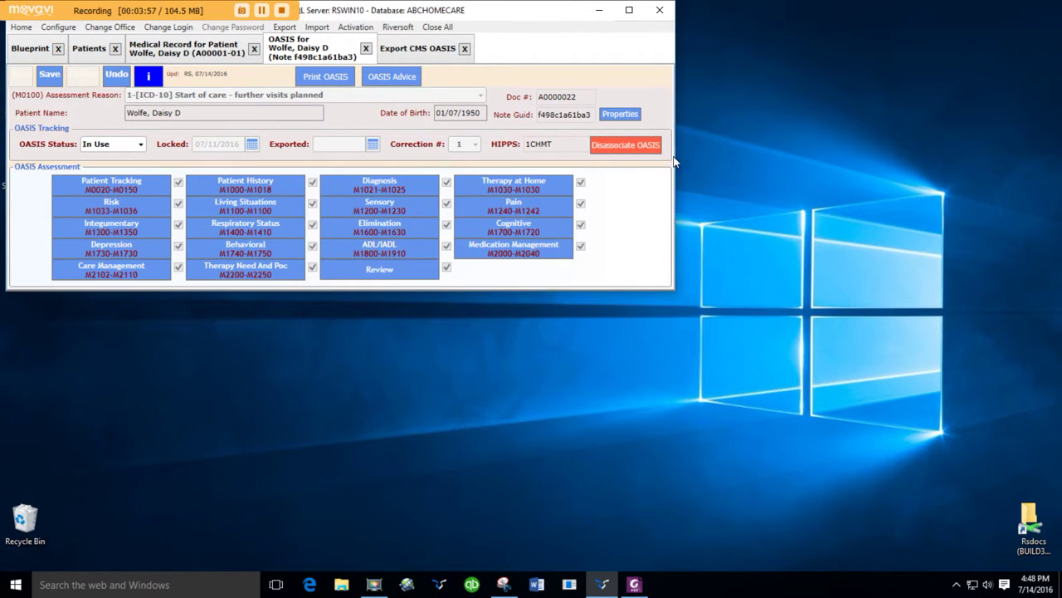
left_click(57, 83)
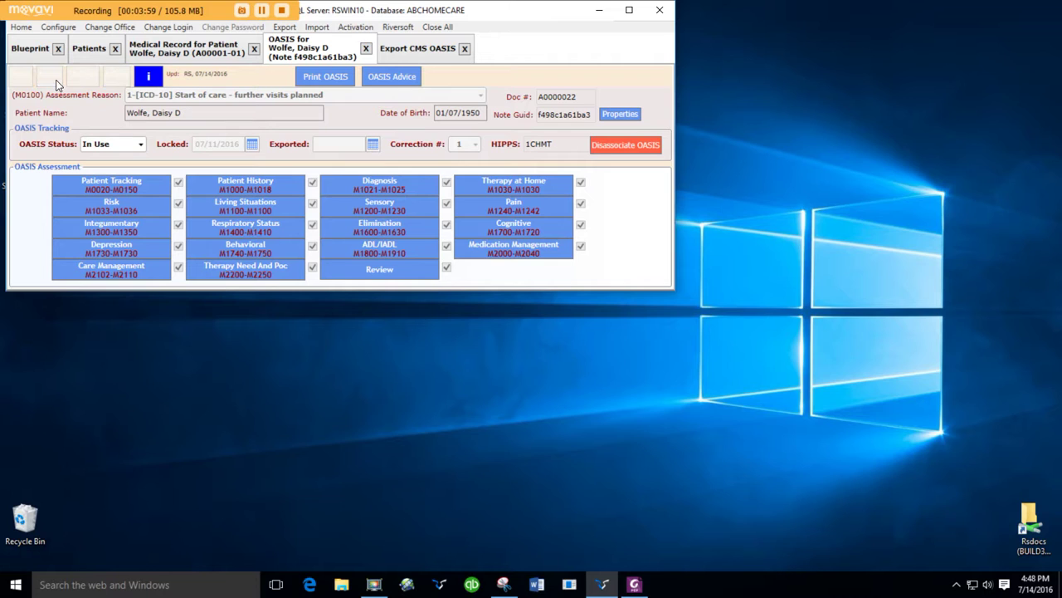
Step: Set the status to Completed, then Locked, and close the Export CMS OASIS screen
left_click(137, 144)
left_click(136, 170)
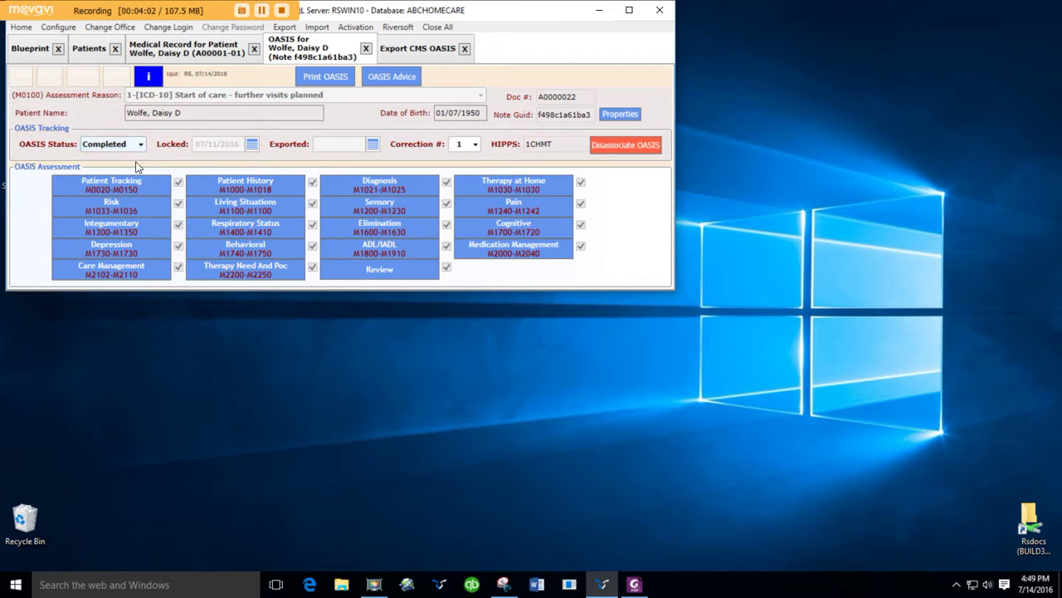
left_click(141, 146)
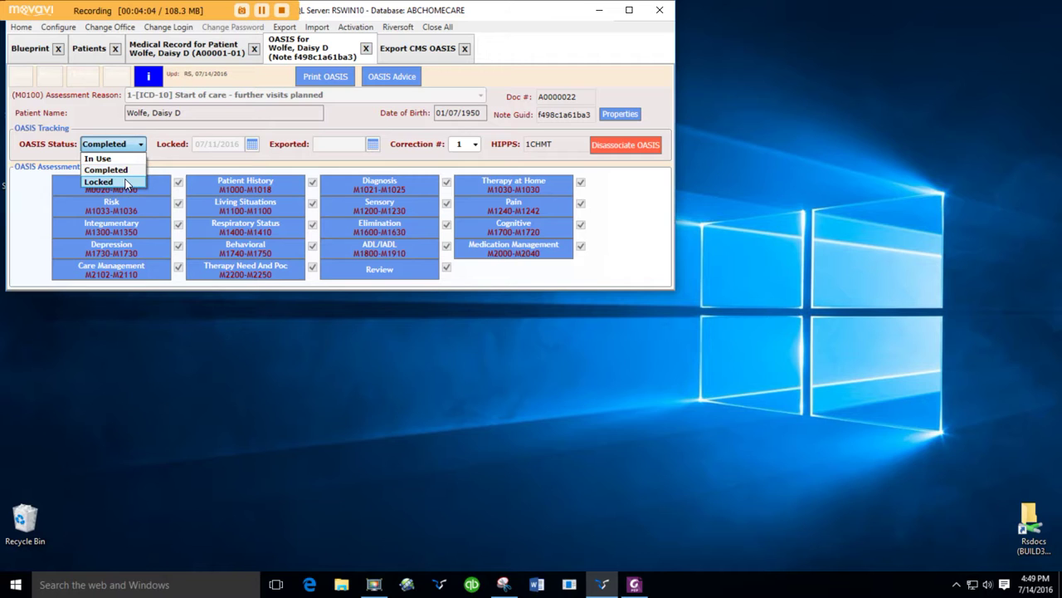
left_click(126, 180)
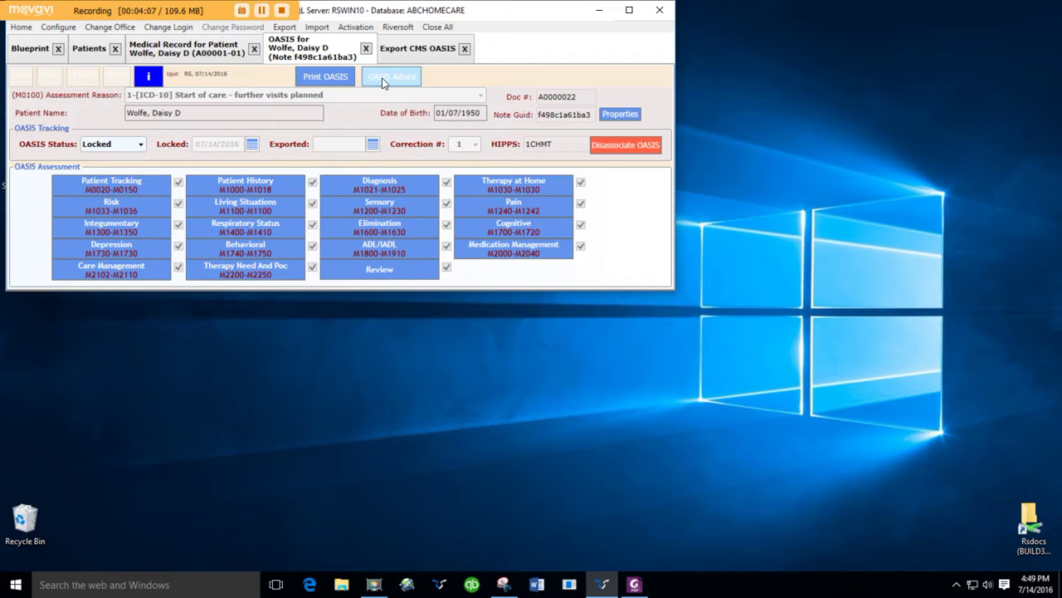
left_click(465, 49)
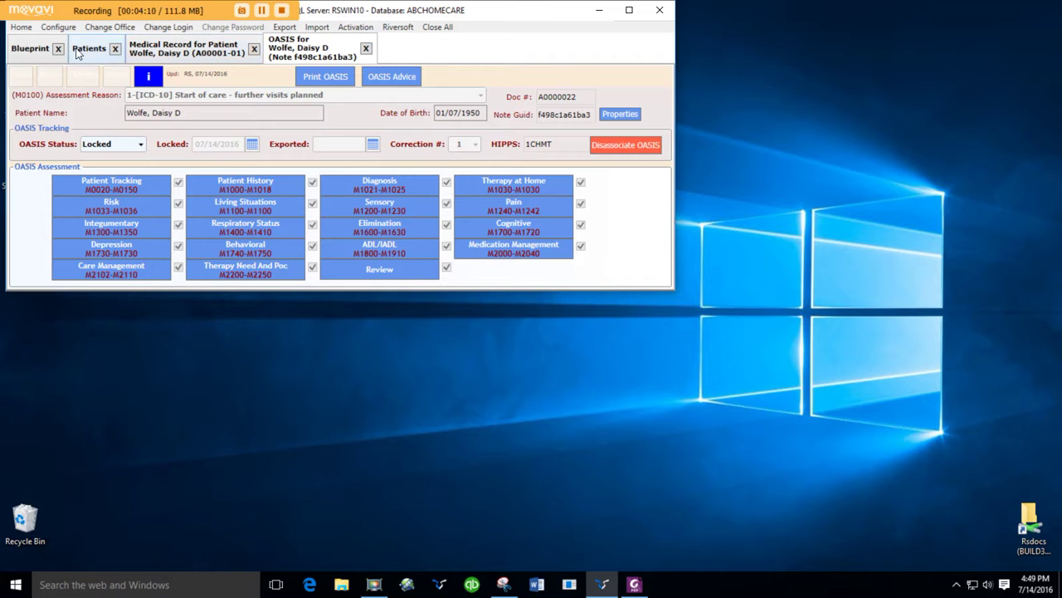
Step: Re-export the correction #1 OASIS to OASISRecs.1.Date.2016-07-14 16.49.23.zip
left_click(42, 52)
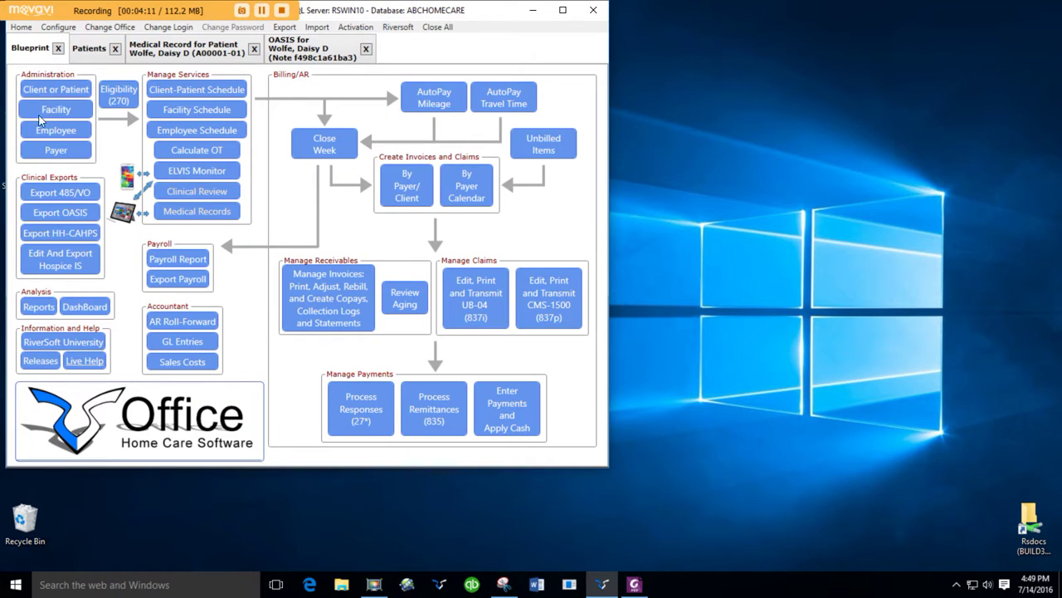
left_click(61, 214)
left_click(164, 241)
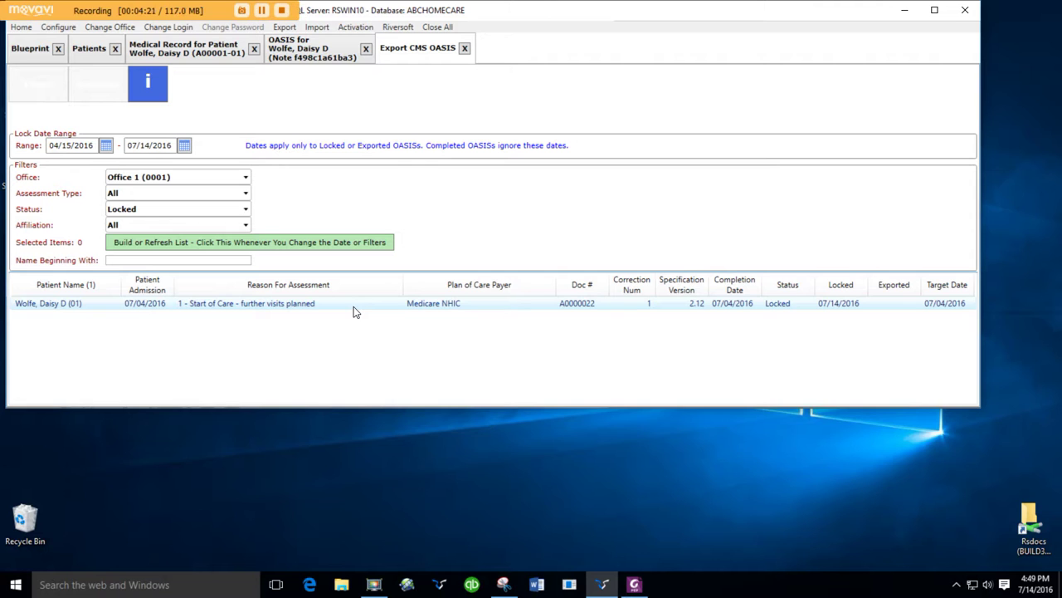
left_click(262, 306)
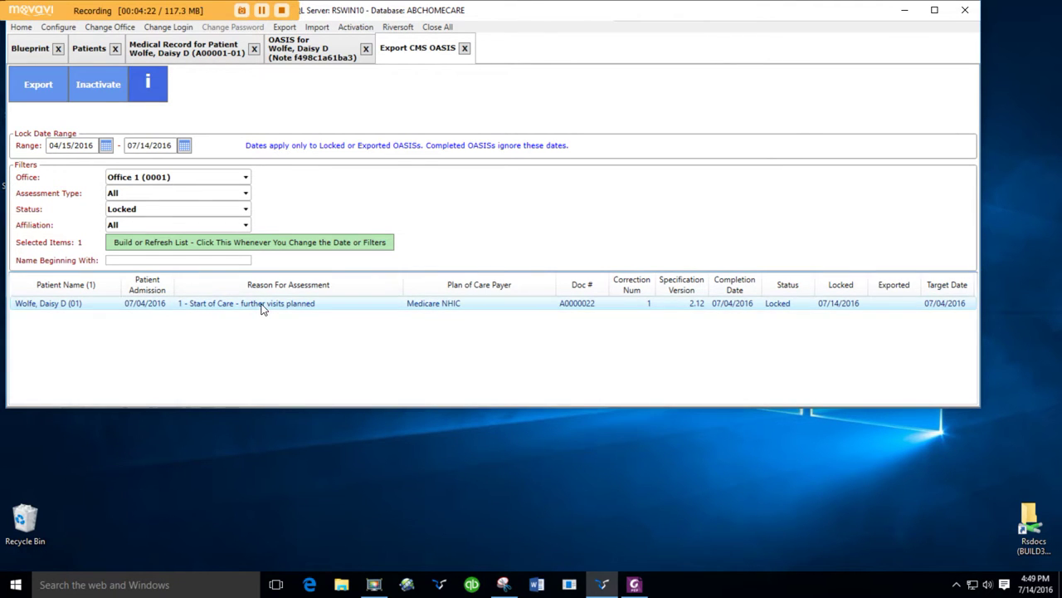
left_click(45, 81)
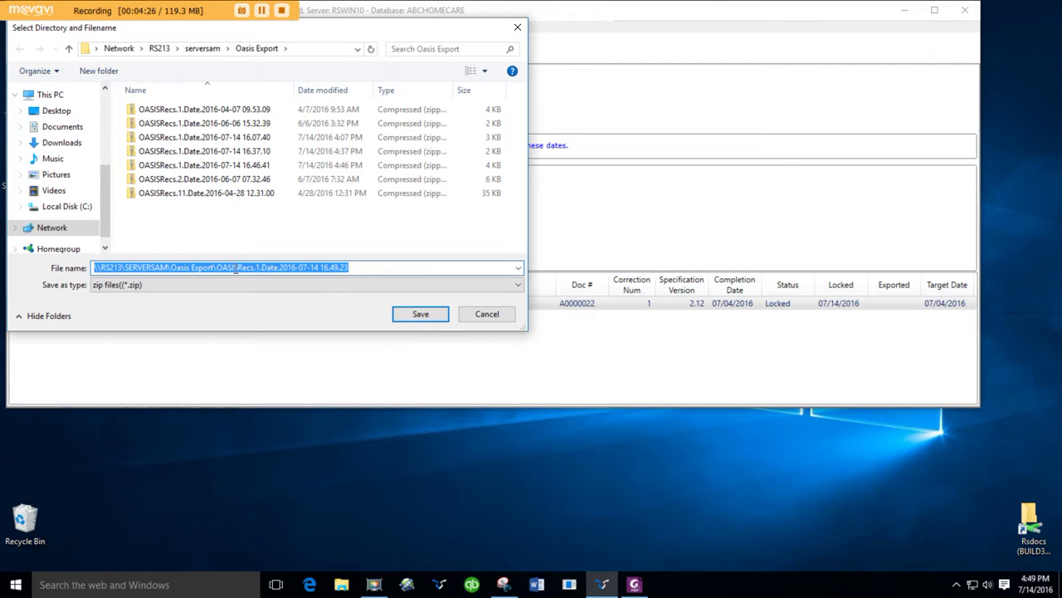
left_click(430, 315)
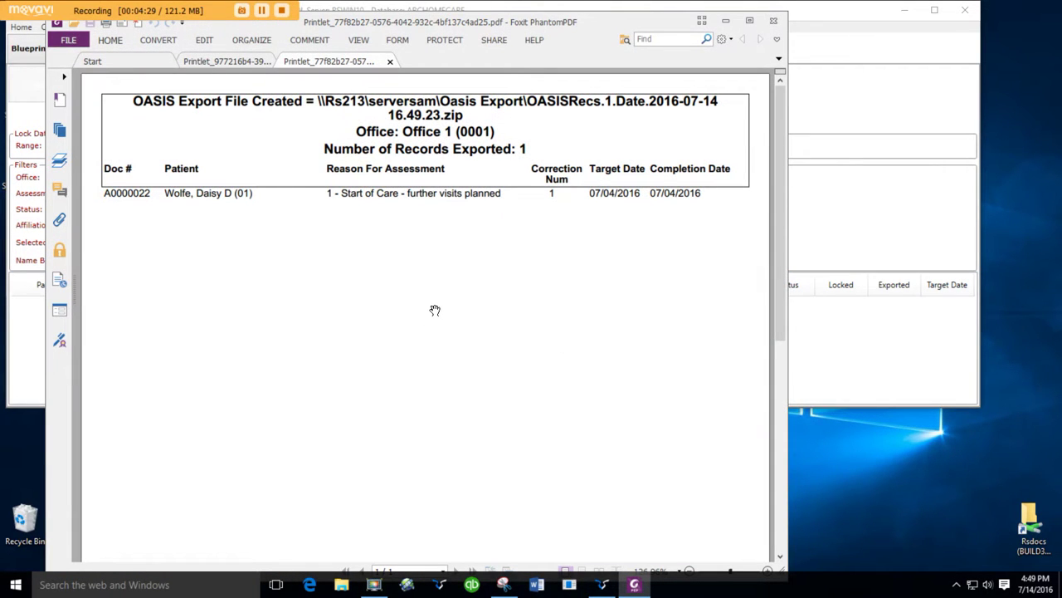
Step: Close the Foxit PhantomPDF export report to return to the emptied Export CMS OASIS list
left_click(772, 20)
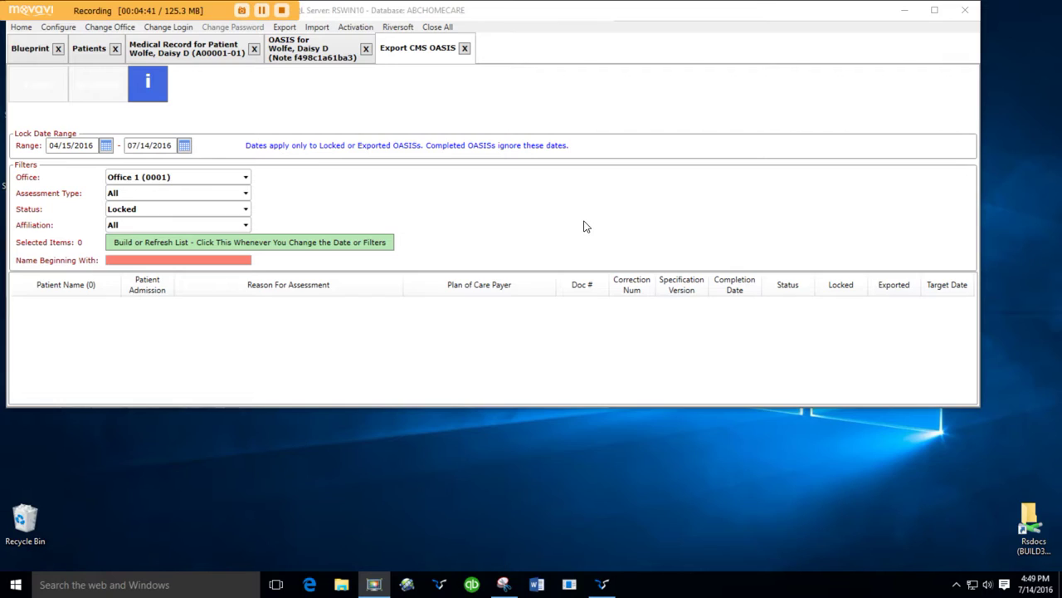
left_click(160, 101)
scroll(478, 453, "down", 4)
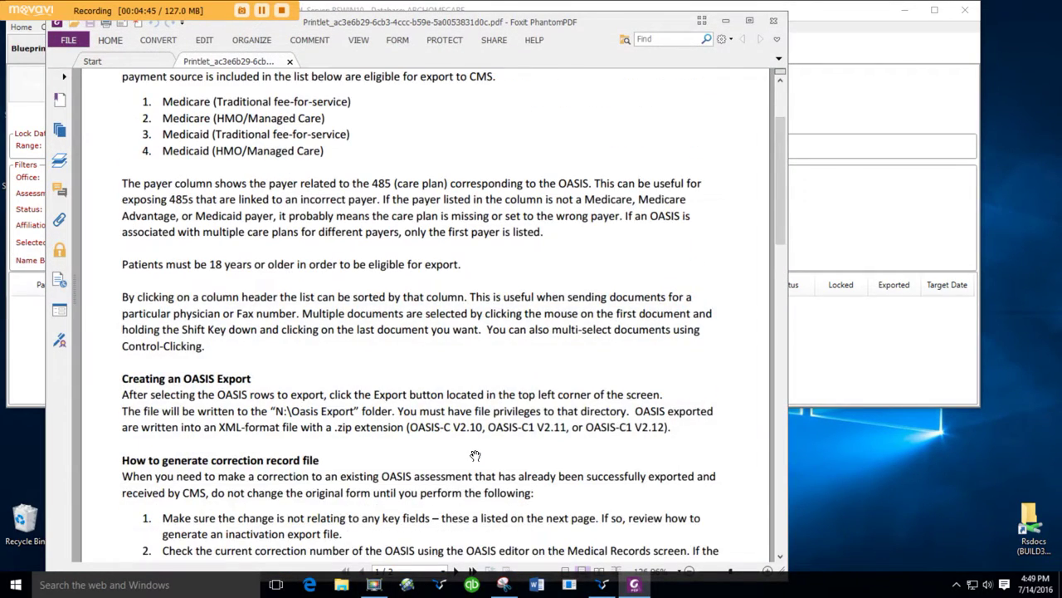
scroll(477, 452, "down", 5)
scroll(477, 452, "up", 9)
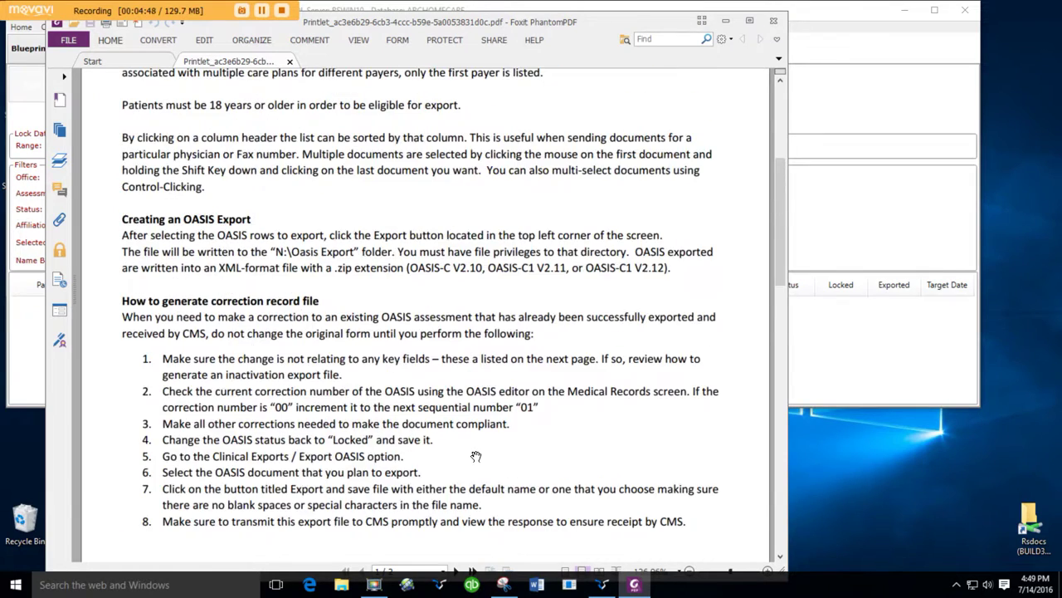
scroll(477, 451, "up", 2)
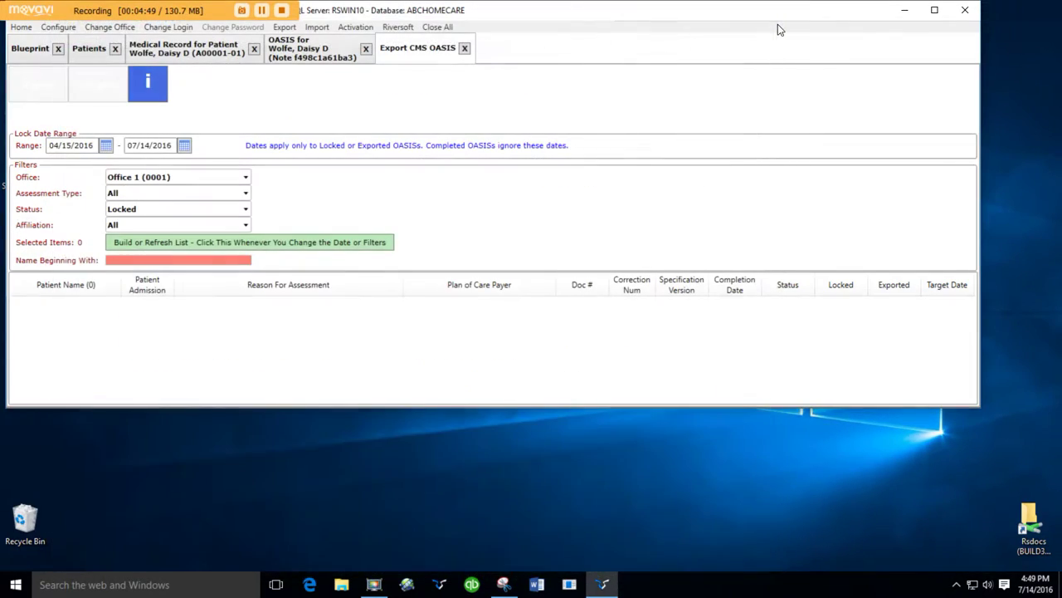
left_click(773, 21)
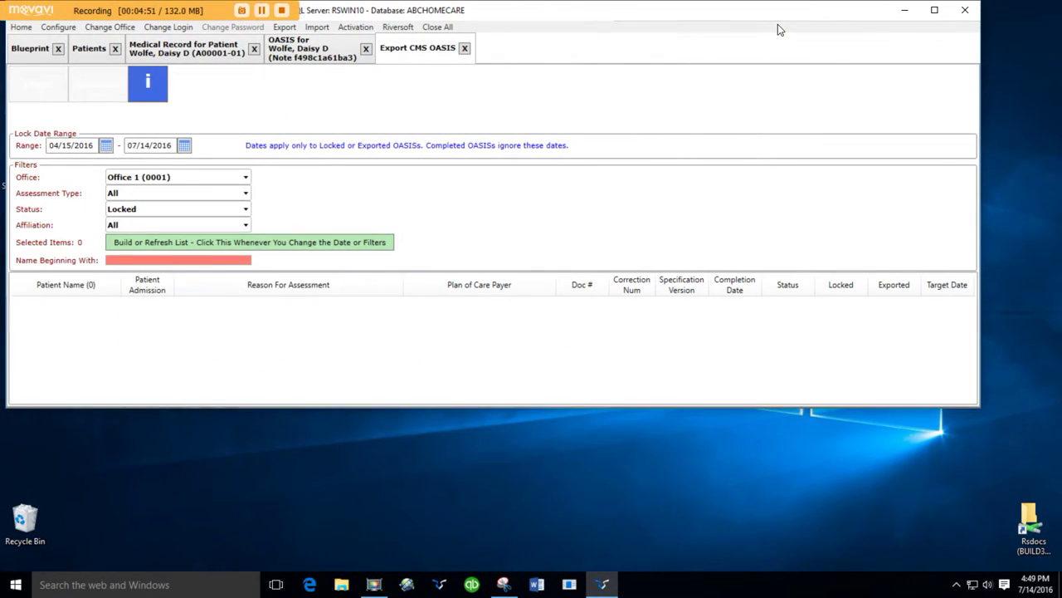